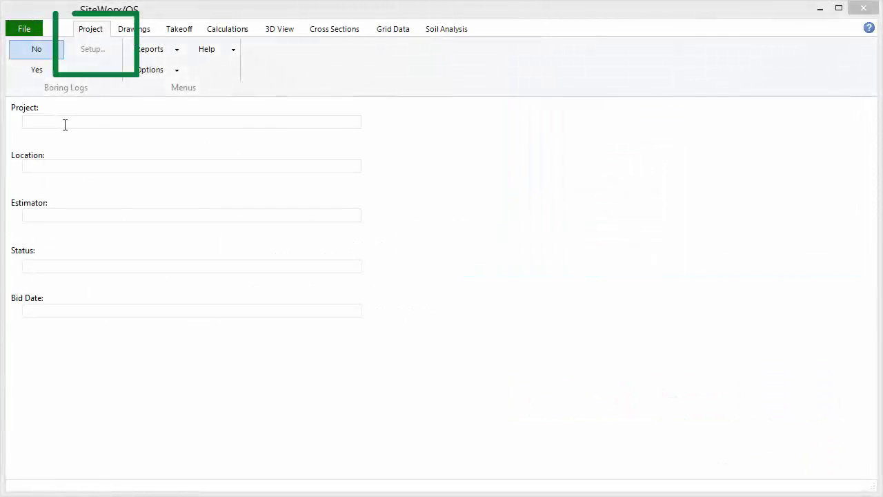
- Enter 'Tutorial Project' as the project name
{"action": "type", "text": "Tuto"}
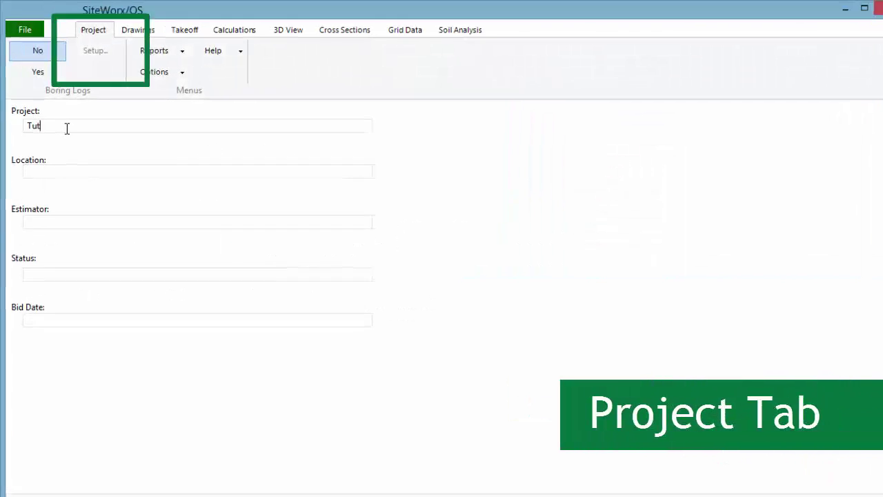
{"action": "type", "text": "rial Pro"}
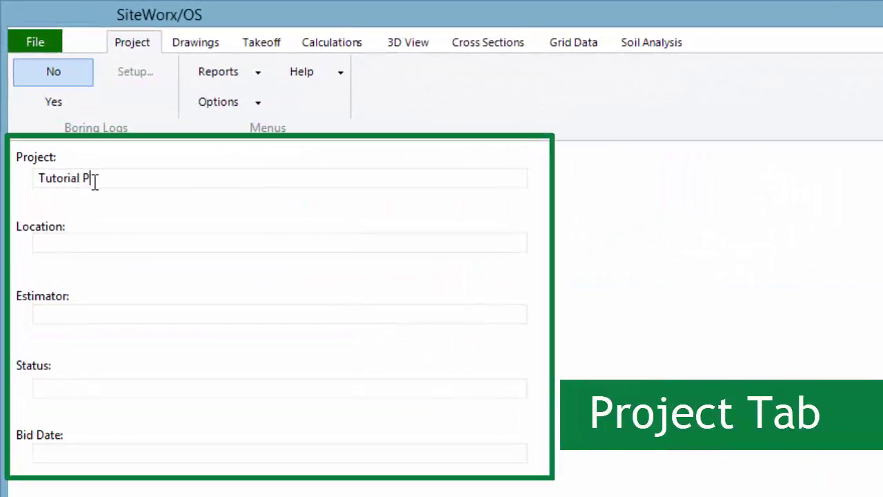
{"action": "type", "text": "ject"}
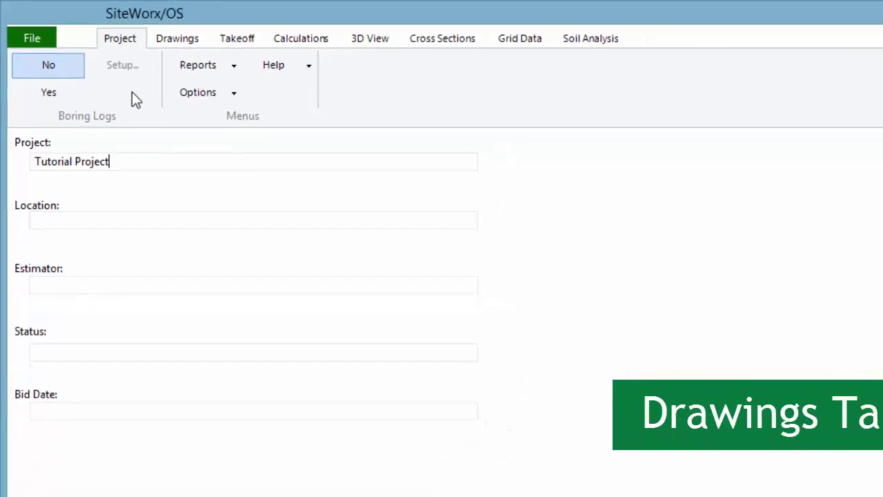
- Switch to the Drawings workspace for managing plan files
{"action": "left_click", "coordinate": [166, 39]}
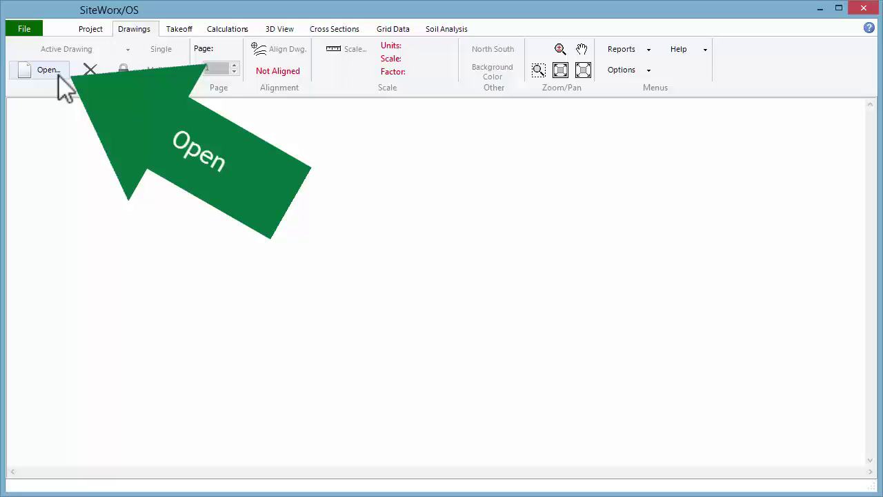
{"action": "left_click", "coordinate": [58, 75]}
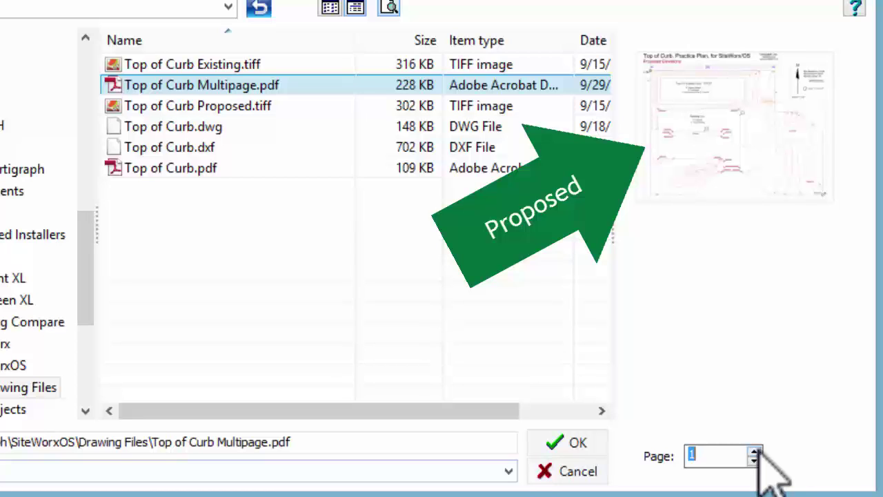
{"action": "left_click", "coordinate": [756, 453]}
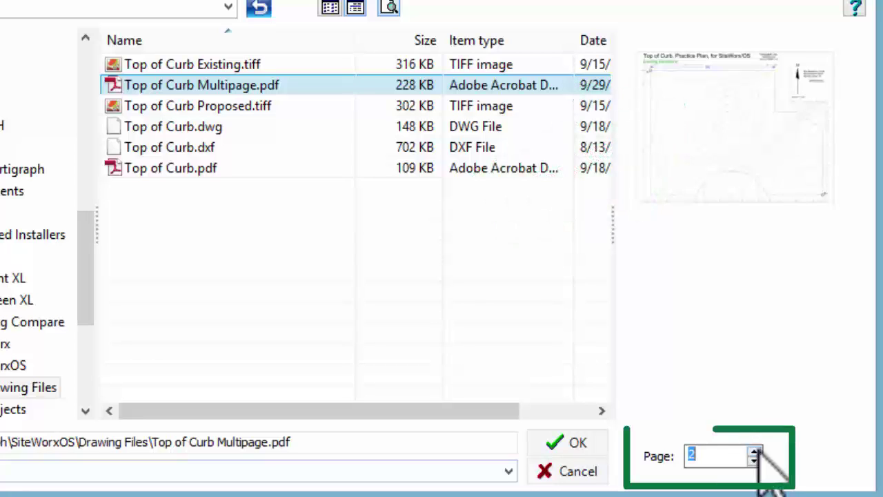
{"action": "left_click", "coordinate": [755, 452]}
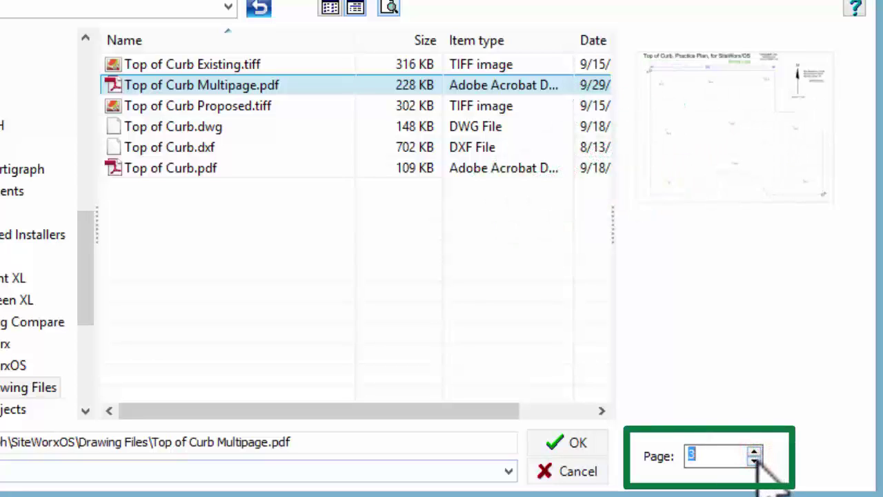
{"action": "left_click", "coordinate": [755, 461]}
{"action": "left_click", "coordinate": [754, 460]}
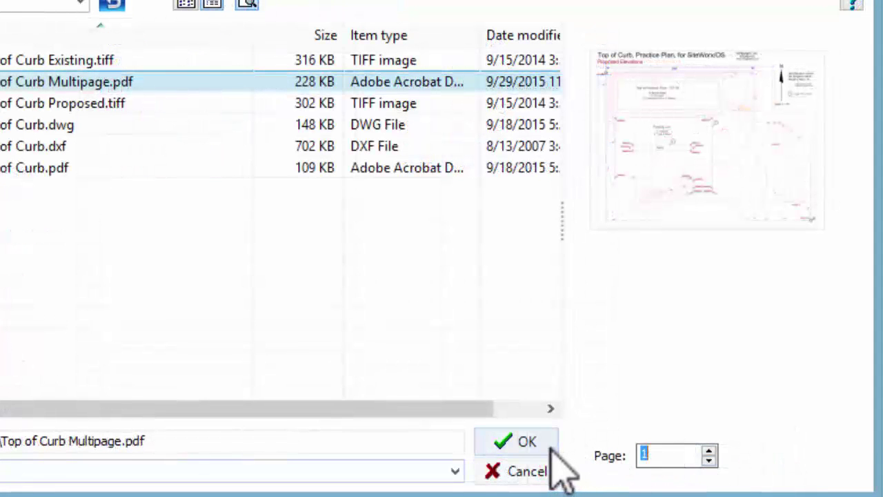
- Load page 1 of Top of Curb Multipage.pdf and view its 1:20 Engineering, factor 240.00 scale
{"action": "left_click", "coordinate": [548, 443]}
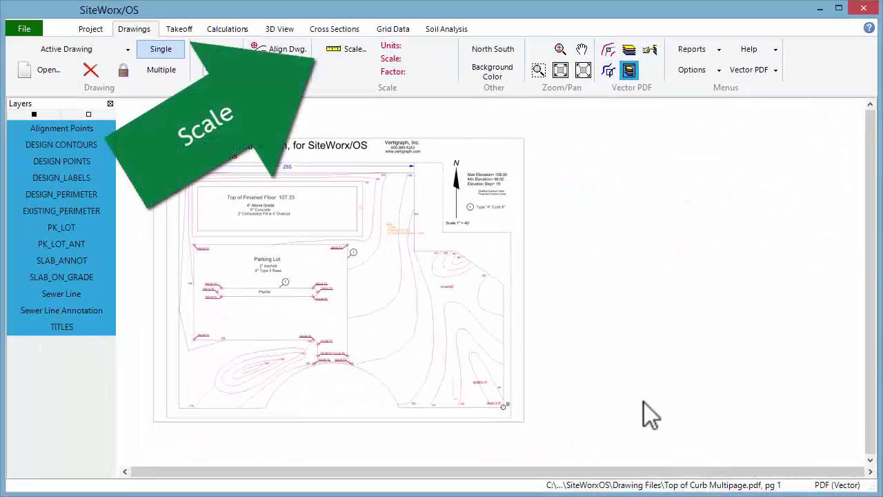
{"action": "left_click", "coordinate": [360, 50]}
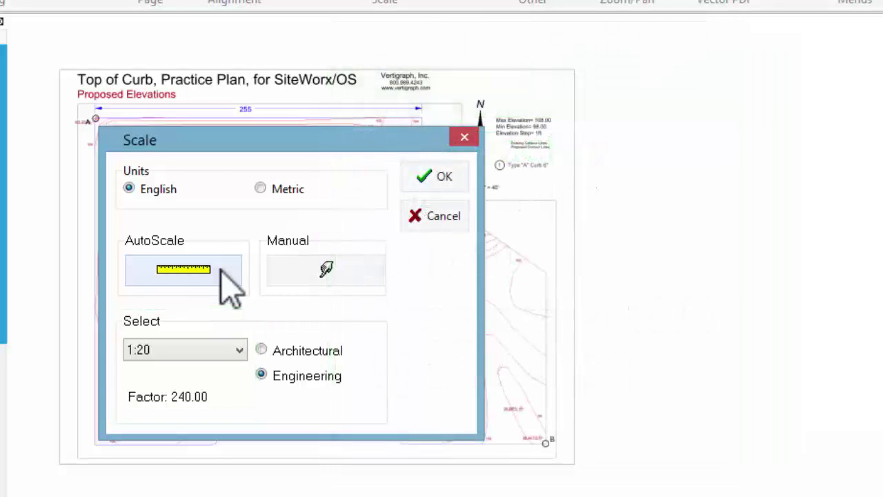
- AutoScale the plan from its 255-ft dimension line, giving 1:50 Engineering, factor 565.14
{"action": "left_click", "coordinate": [221, 270]}
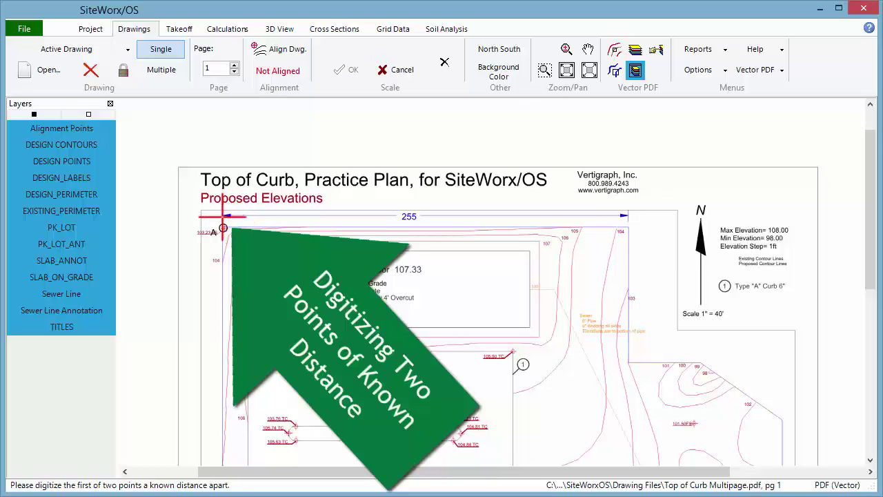
{"action": "left_click", "coordinate": [223, 216]}
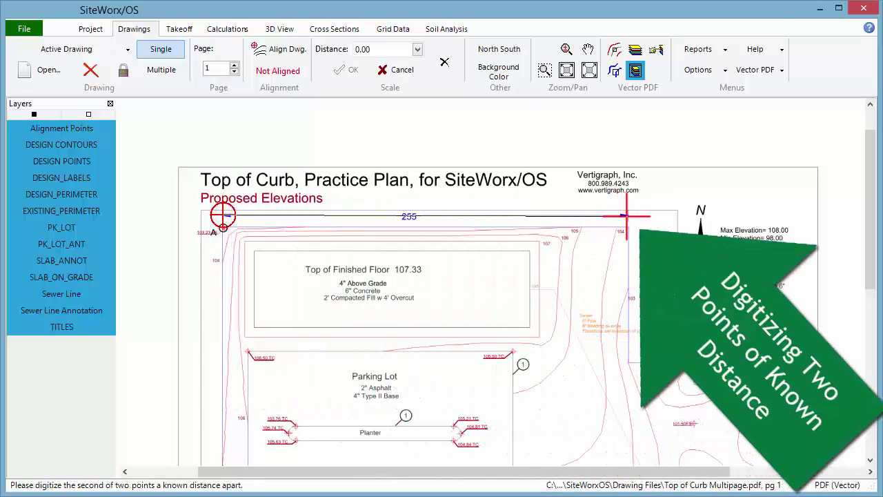
{"action": "left_click", "coordinate": [628, 216]}
{"action": "type", "text": "255"}
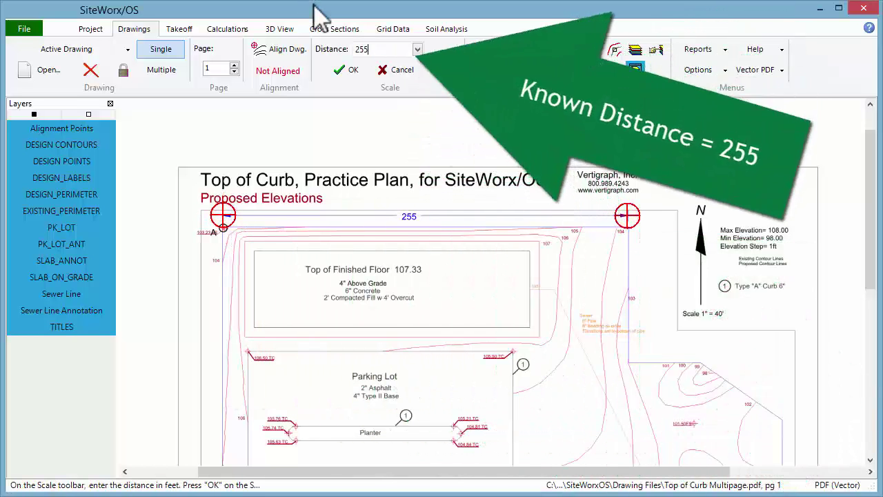
{"action": "left_click", "coordinate": [345, 71]}
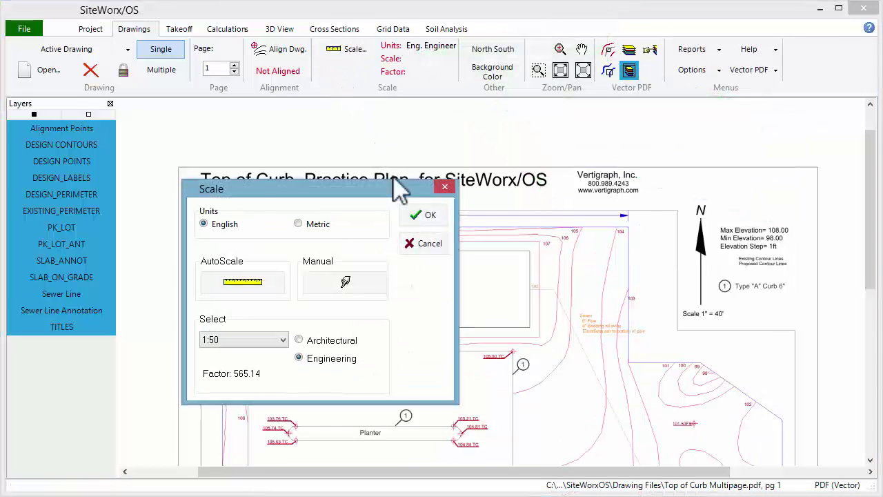
{"action": "left_click", "coordinate": [419, 217]}
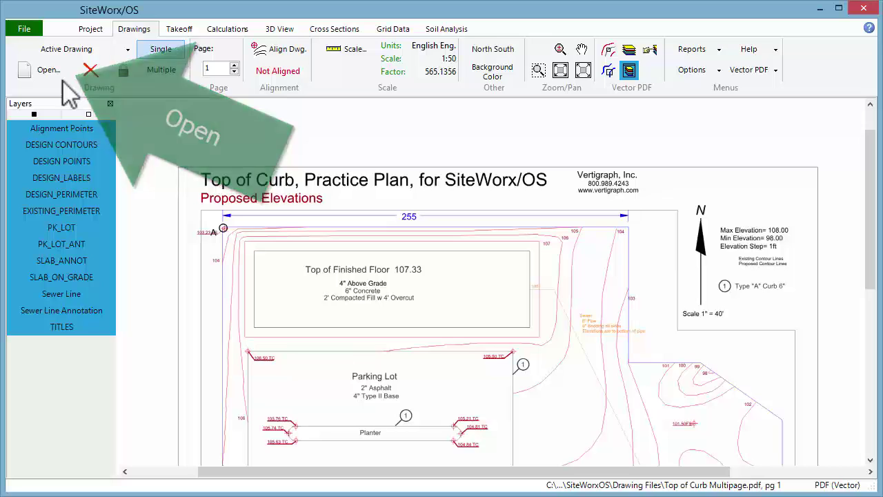
{"action": "left_click", "coordinate": [47, 70]}
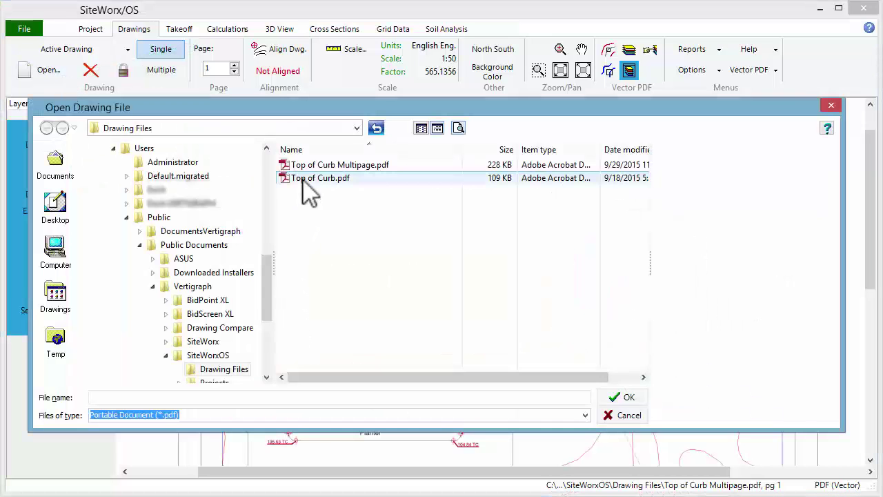
{"action": "left_click", "coordinate": [305, 165]}
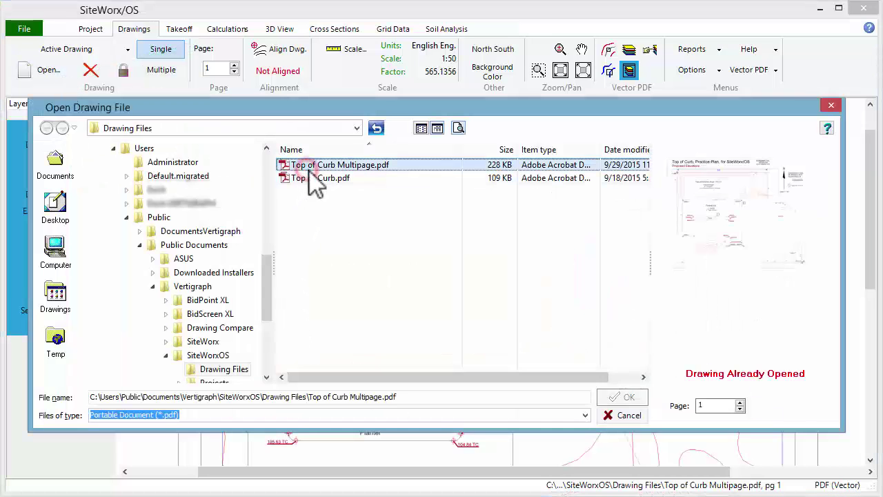
{"action": "left_click", "coordinate": [740, 402]}
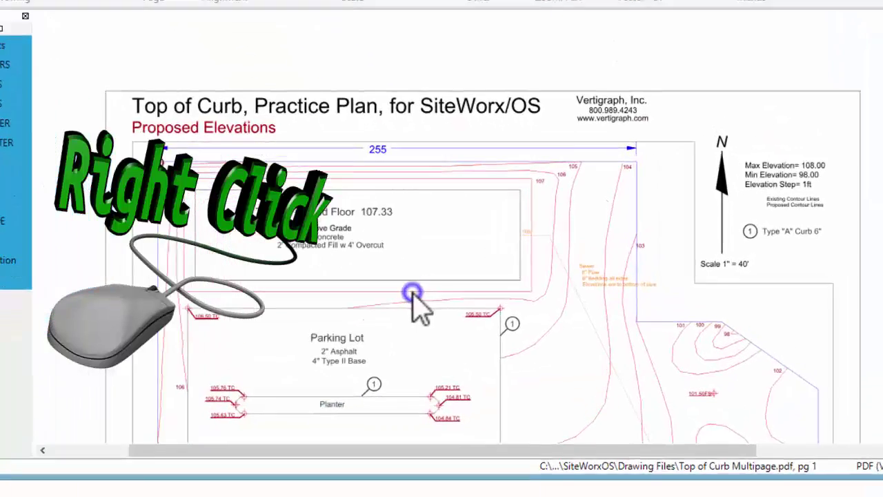
- Duplicate the drawing and set the copy to page 2, the Existing Elevations plan
{"action": "right_click", "coordinate": [441, 341]}
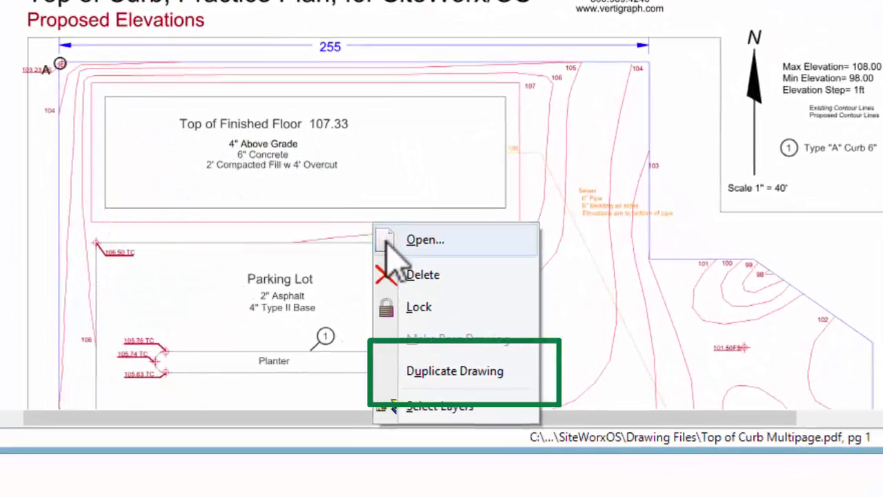
{"action": "left_click", "coordinate": [408, 372]}
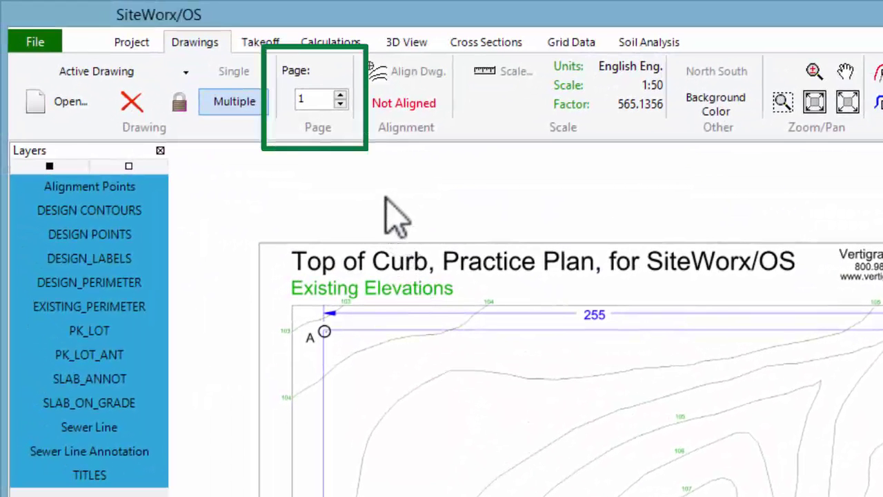
{"action": "left_click", "coordinate": [342, 94]}
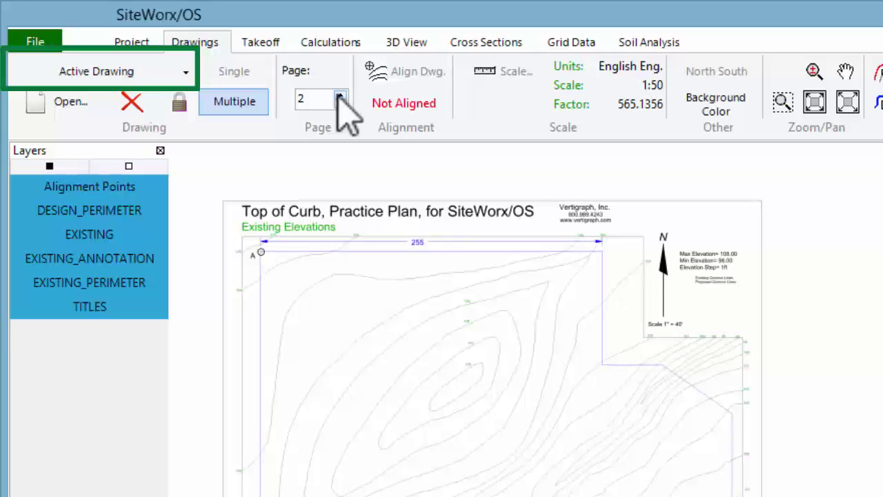
- Switch the active drawing back to Top of Curb Multipage.pdf, Page 1
{"action": "left_click", "coordinate": [165, 79]}
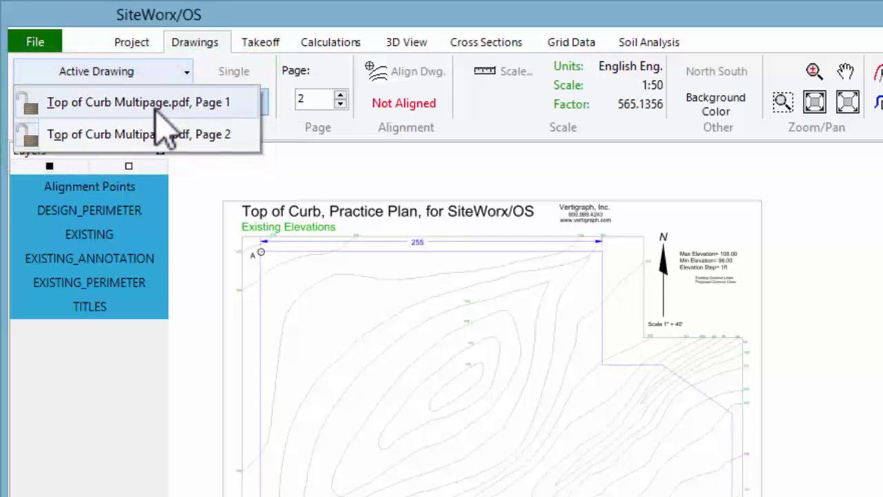
{"action": "left_click", "coordinate": [157, 110]}
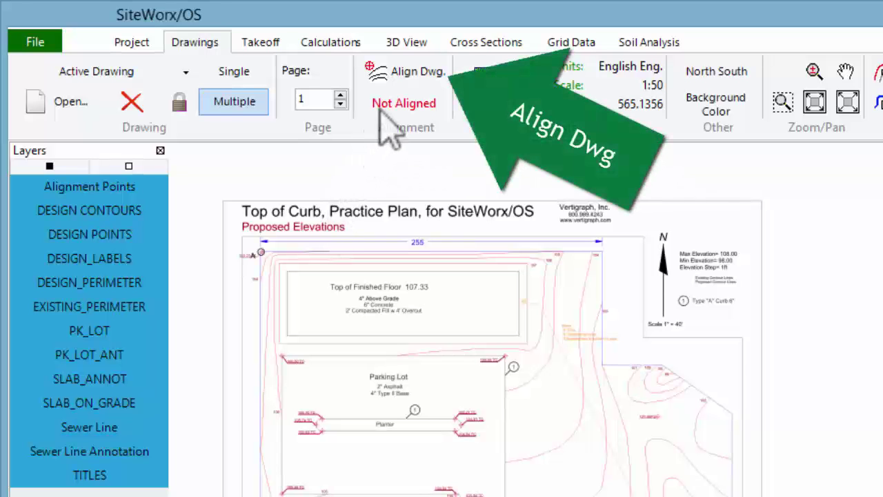
- Align page 1 by digitizing point A at upper left and point B at lower right
{"action": "left_click", "coordinate": [407, 73]}
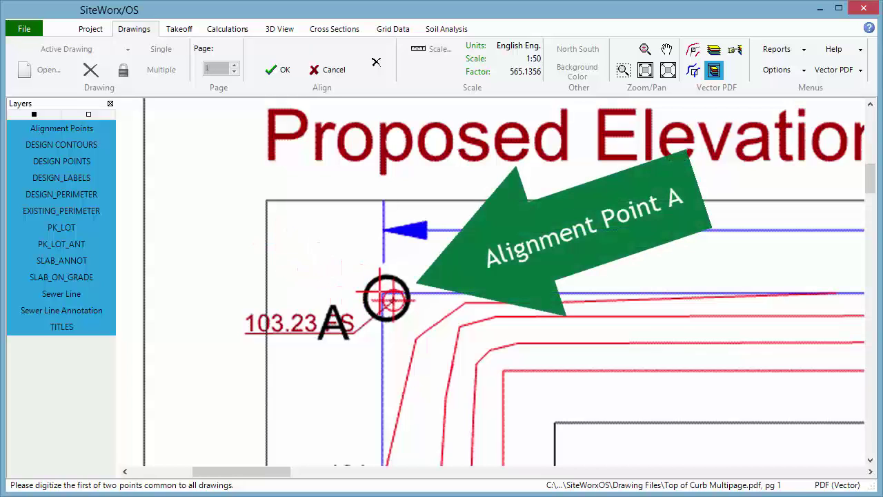
{"action": "left_click", "coordinate": [388, 298]}
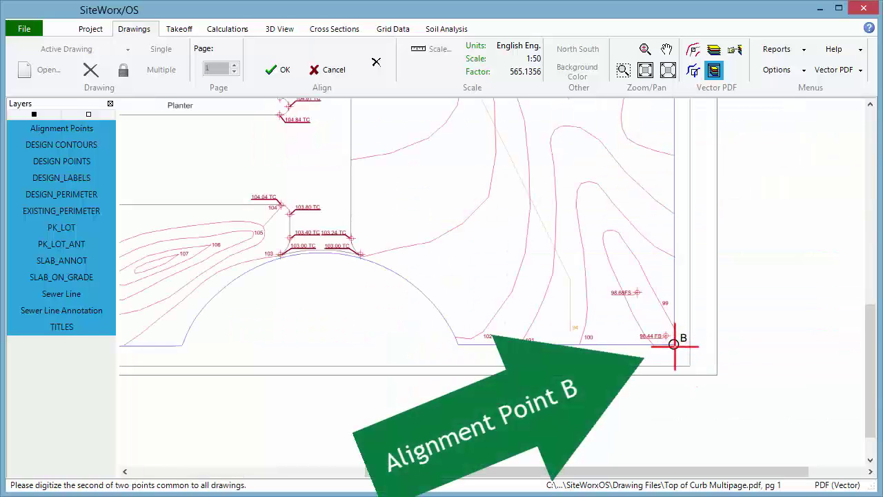
{"action": "left_click", "coordinate": [675, 344]}
{"action": "left_click", "coordinate": [270, 69]}
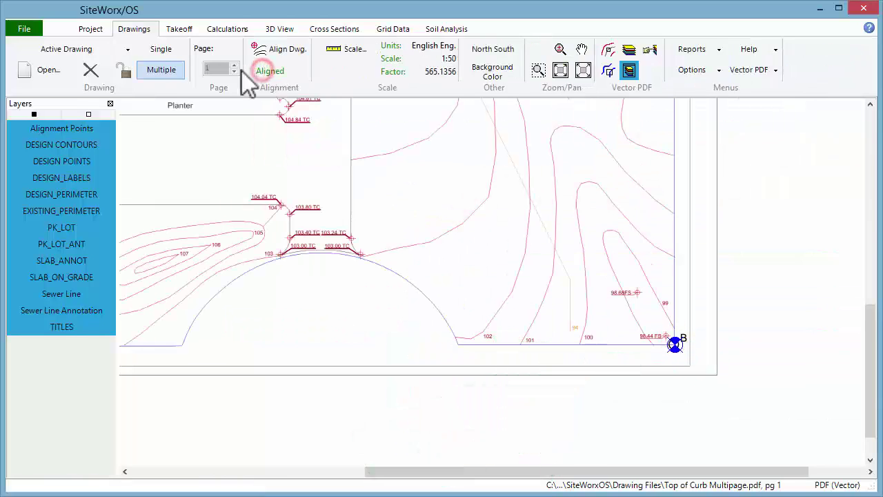
- Activate page 2 and align it on point A (upper left) and point B (lower right)
{"action": "left_click", "coordinate": [115, 53]}
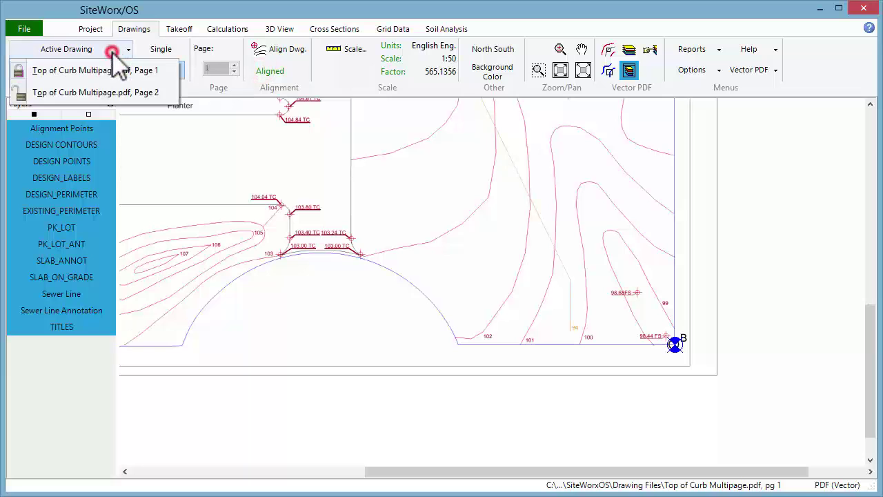
{"action": "left_click", "coordinate": [102, 91]}
{"action": "left_click", "coordinate": [304, 58]}
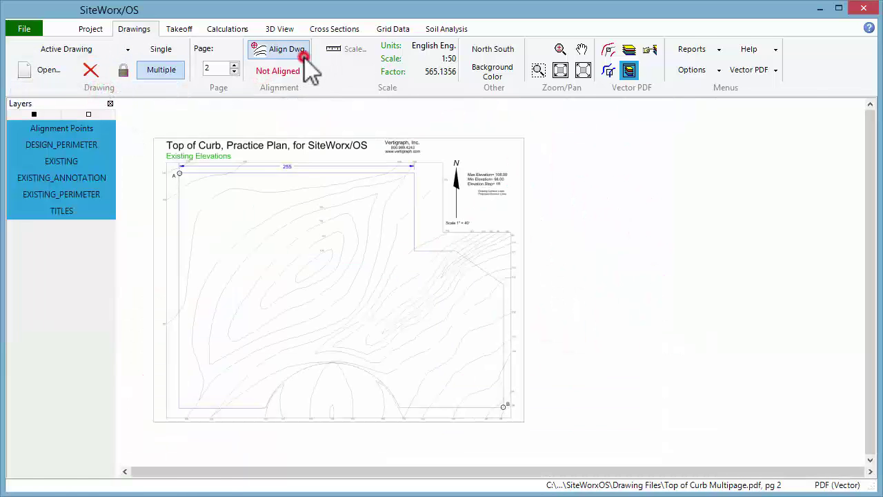
{"action": "left_click", "coordinate": [179, 173]}
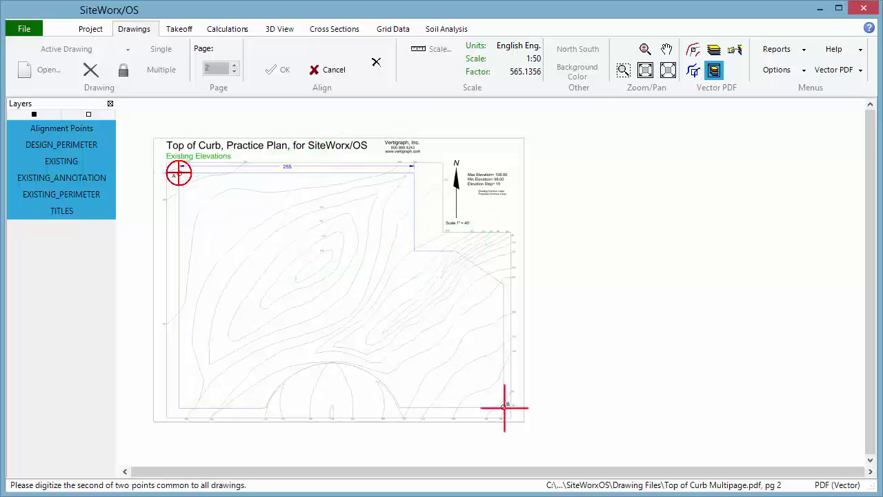
{"action": "left_click", "coordinate": [503, 407]}
{"action": "left_click", "coordinate": [275, 71]}
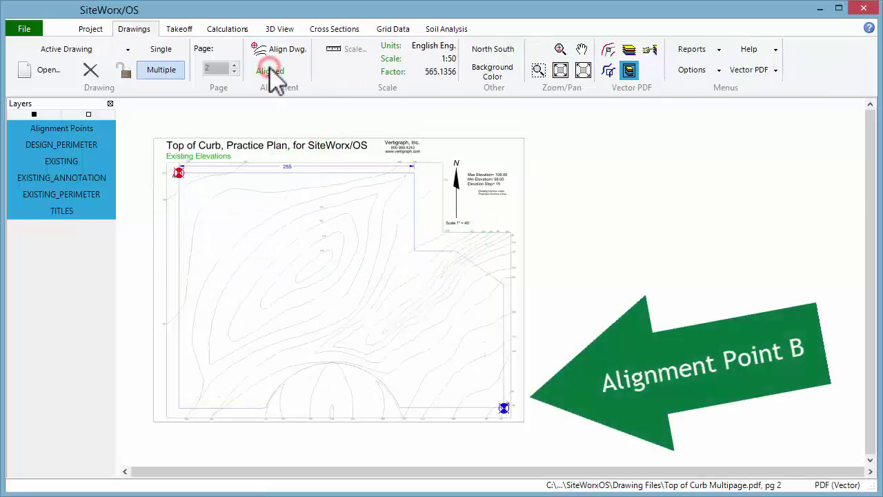